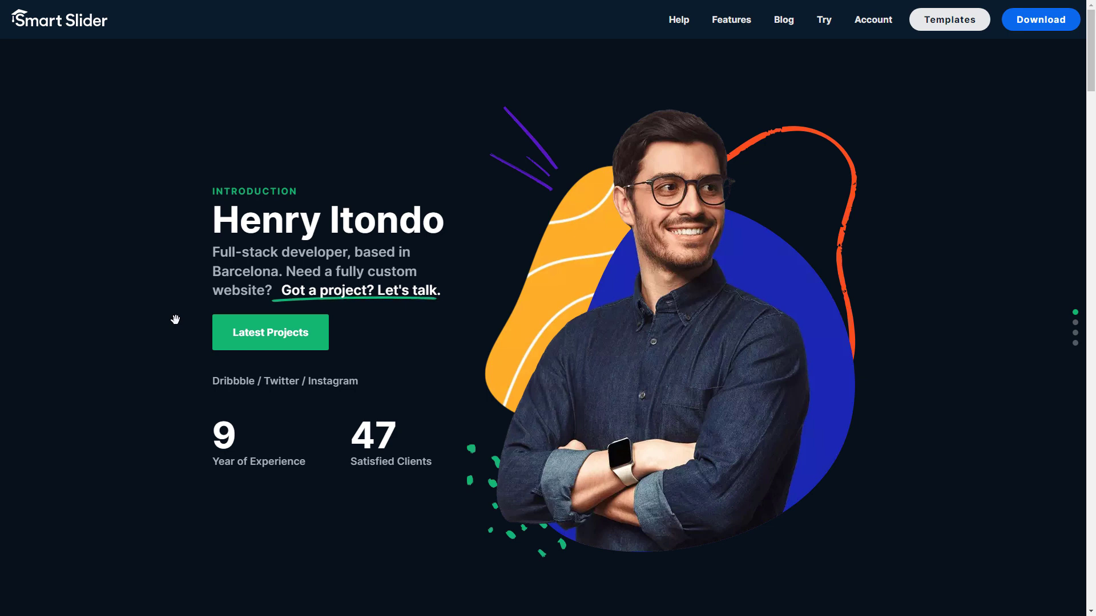
Step the portfolio demo from the introduction slide through the smart-home app slide
click(225, 339)
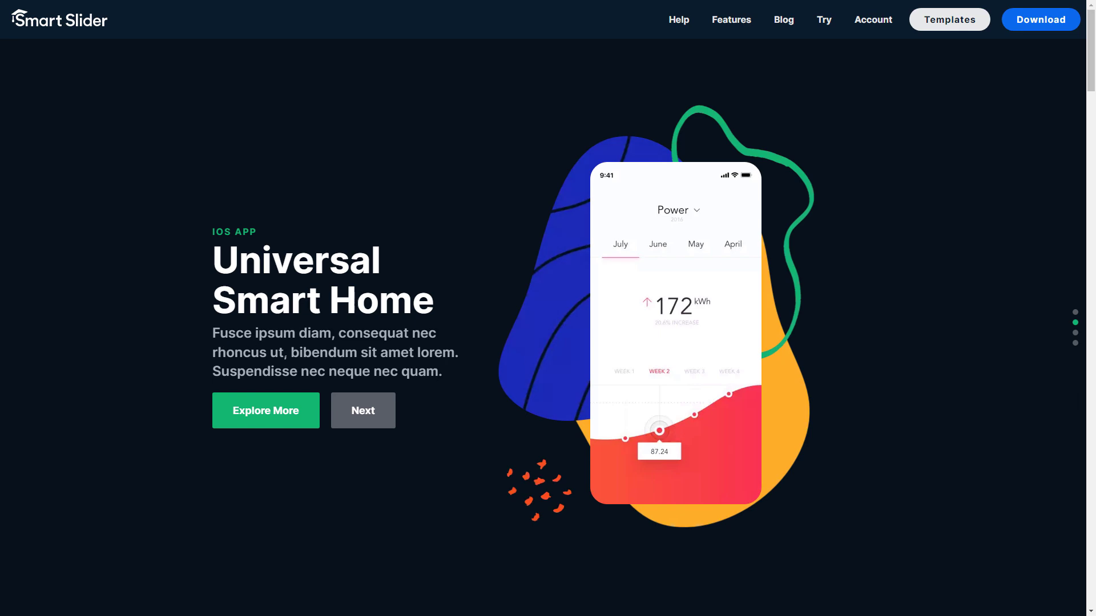
click(360, 417)
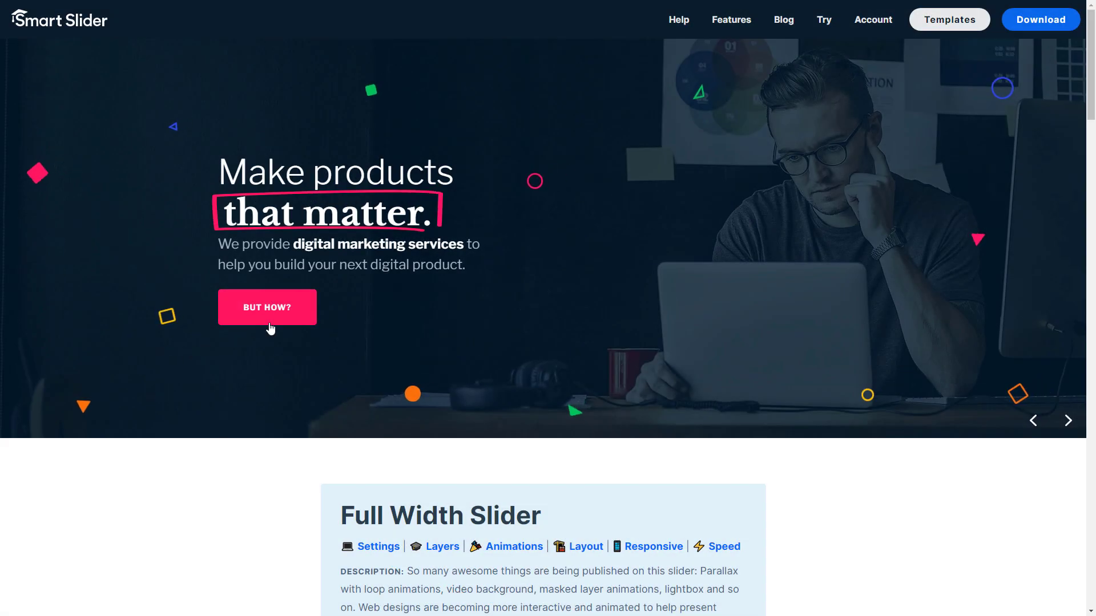
Show the service cards, open Email Marketing, and move the Real Estate carousel to slide two
click(272, 324)
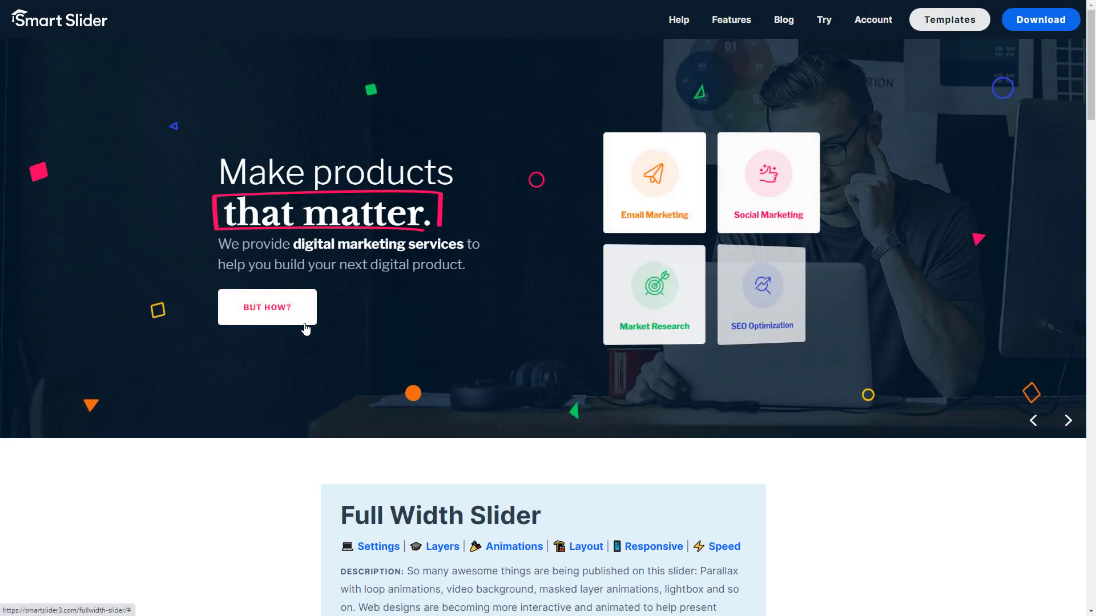
click(635, 225)
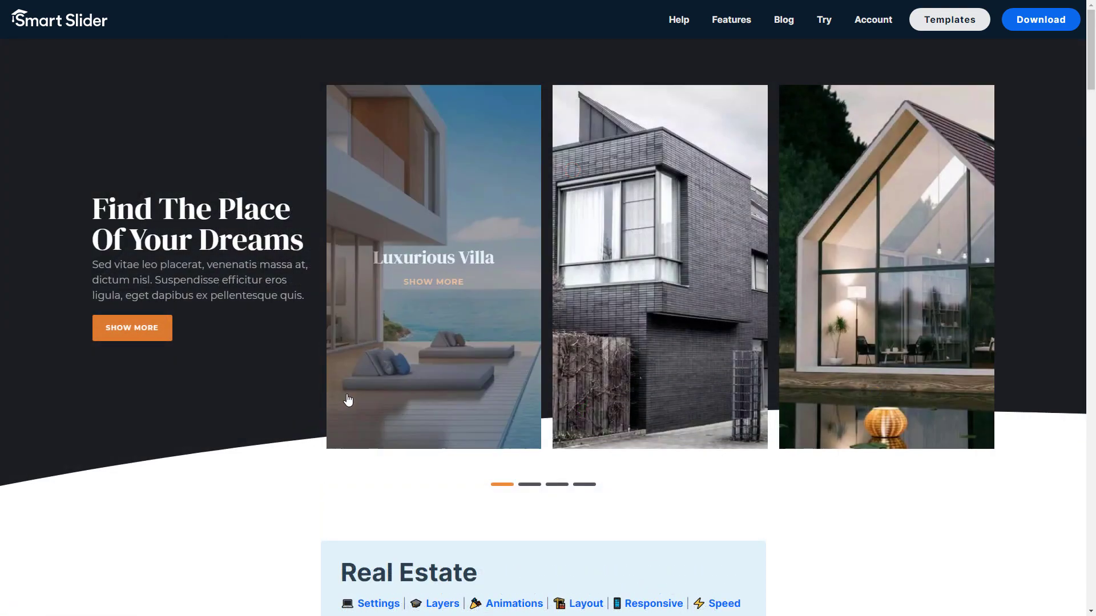
click(401, 351)
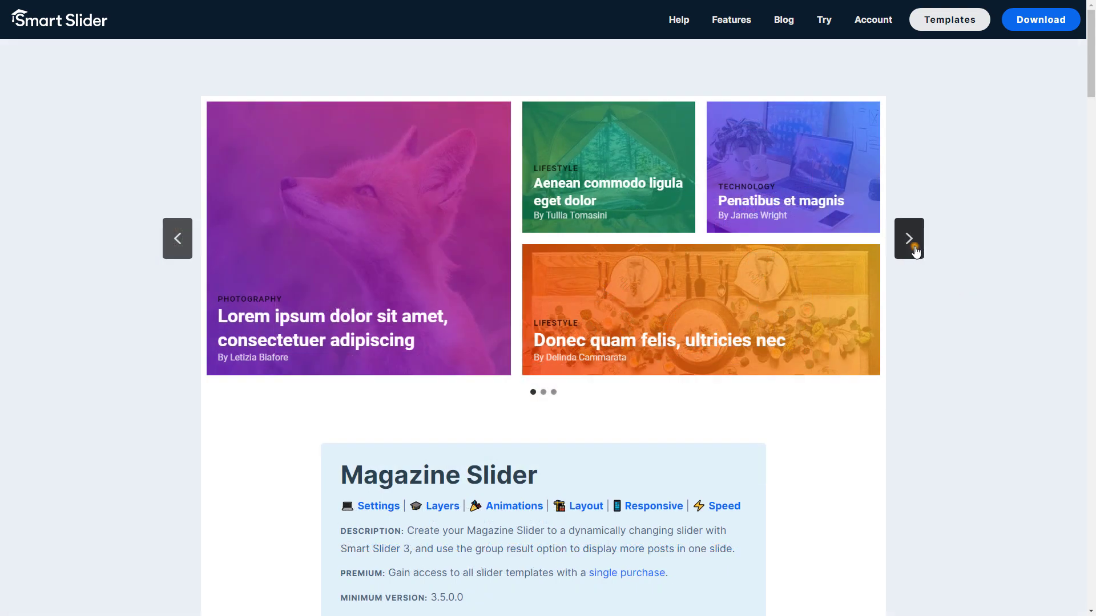
Move the Magazine Slider through its second and third sets of posts
click(909, 239)
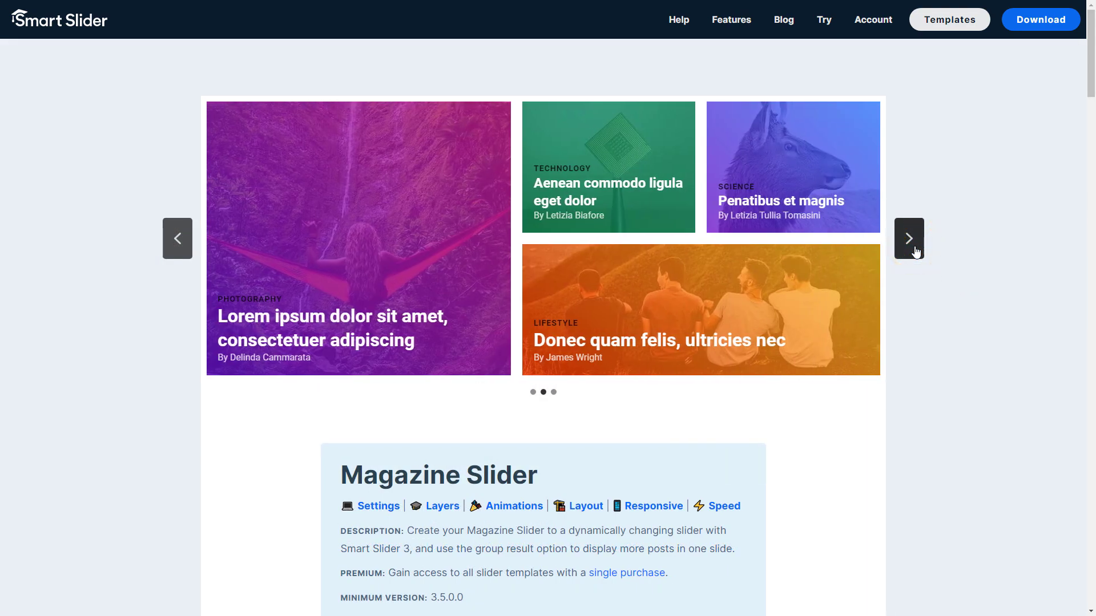
click(914, 246)
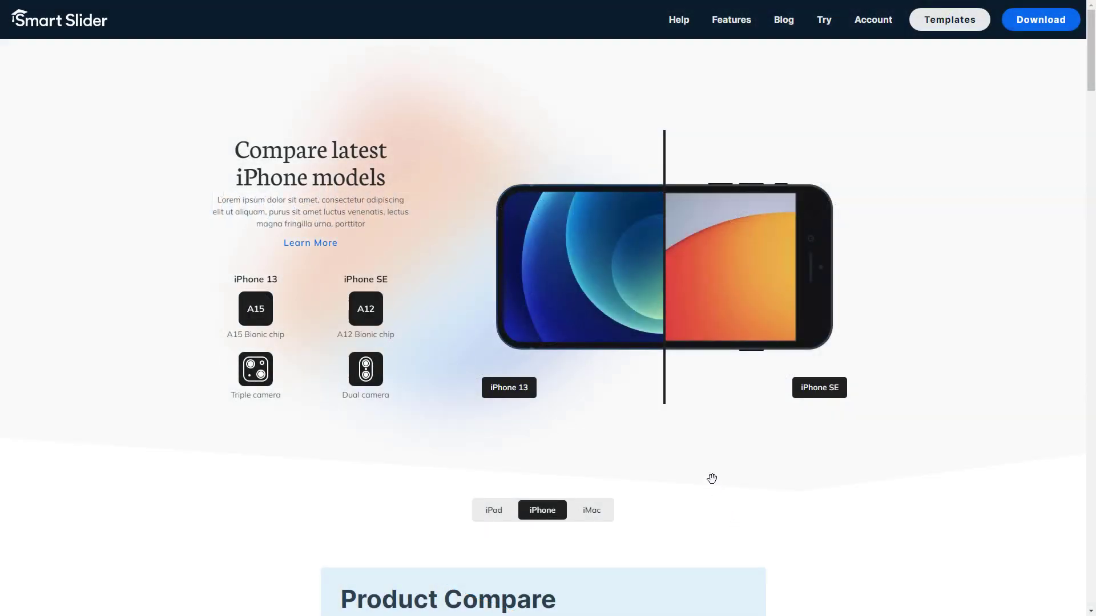
Reveal the iPhone SE with the divider, step to MacBook Air, and advance the Winery carousel
drag(662, 305, 465, 313)
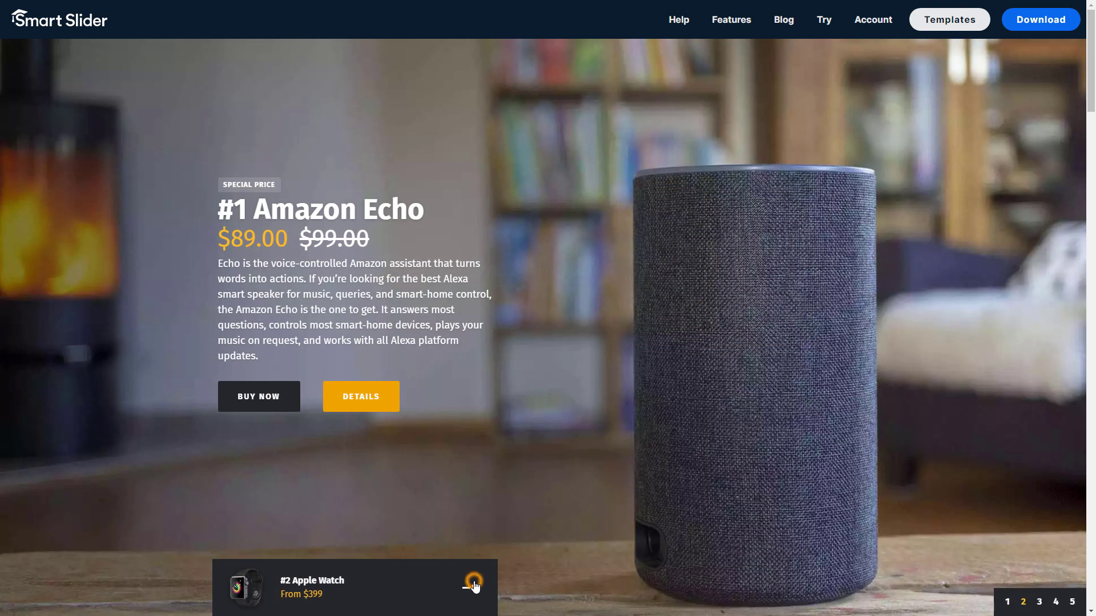
click(474, 587)
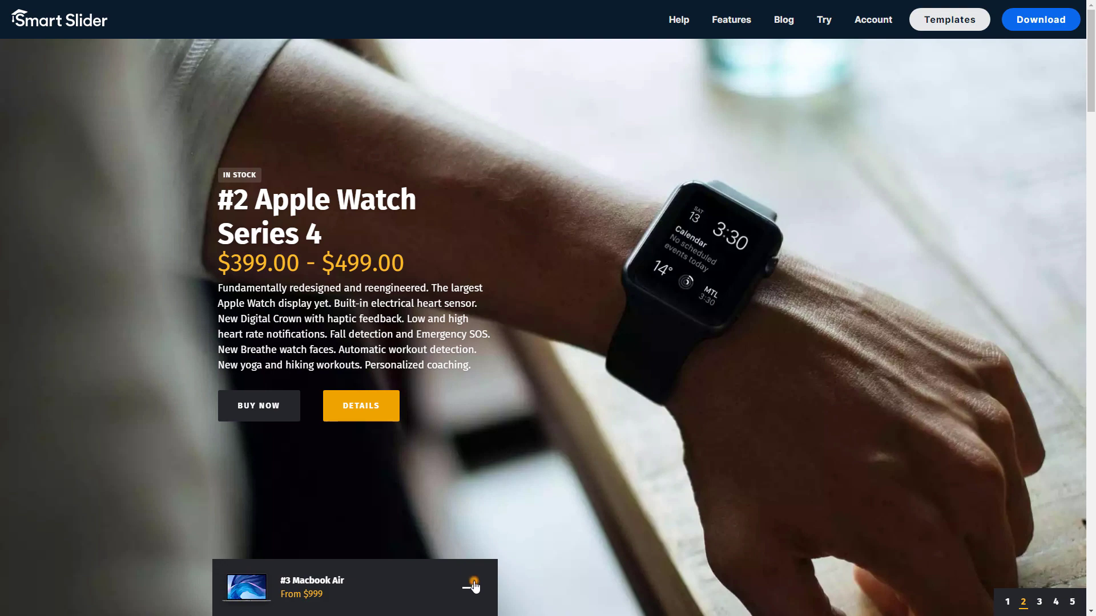
click(473, 586)
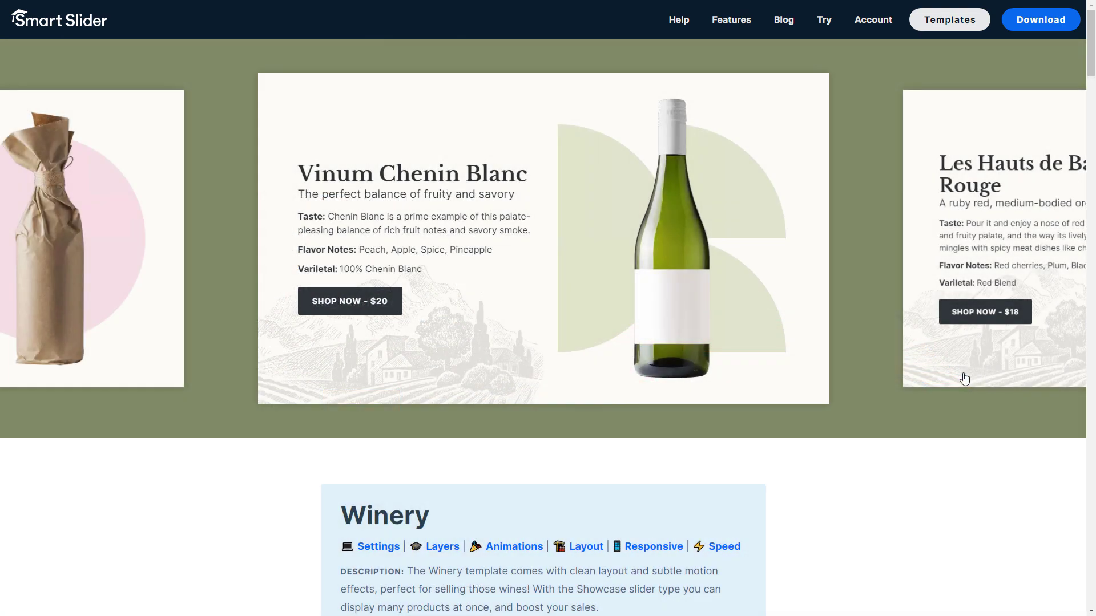
click(963, 377)
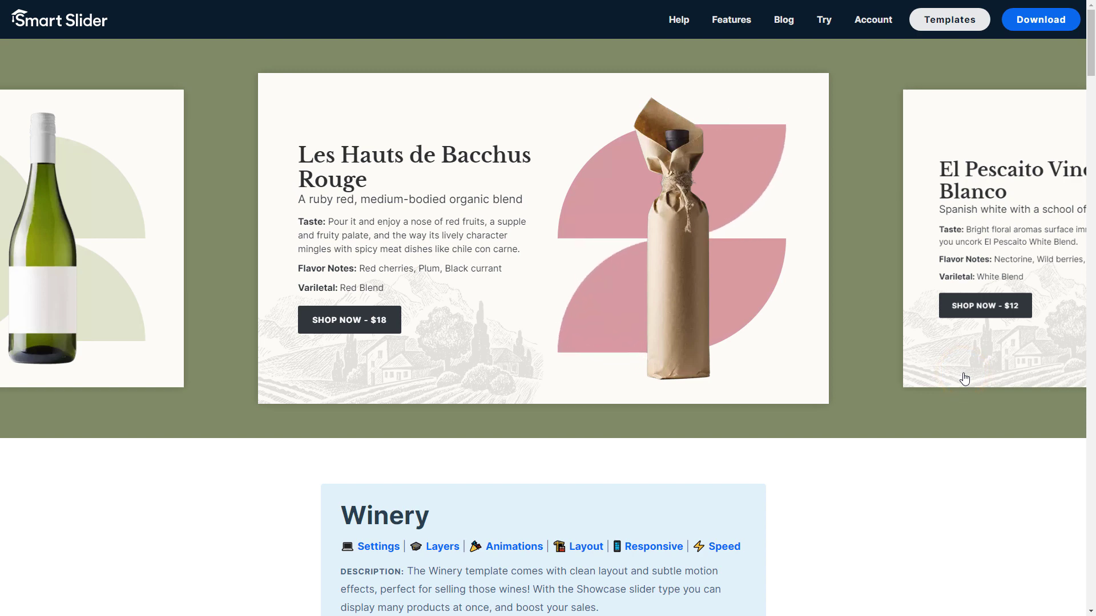
Center El Pescaito Vino Blanco, shift the product carousel two cards, and pass the rice terraces post
click(963, 377)
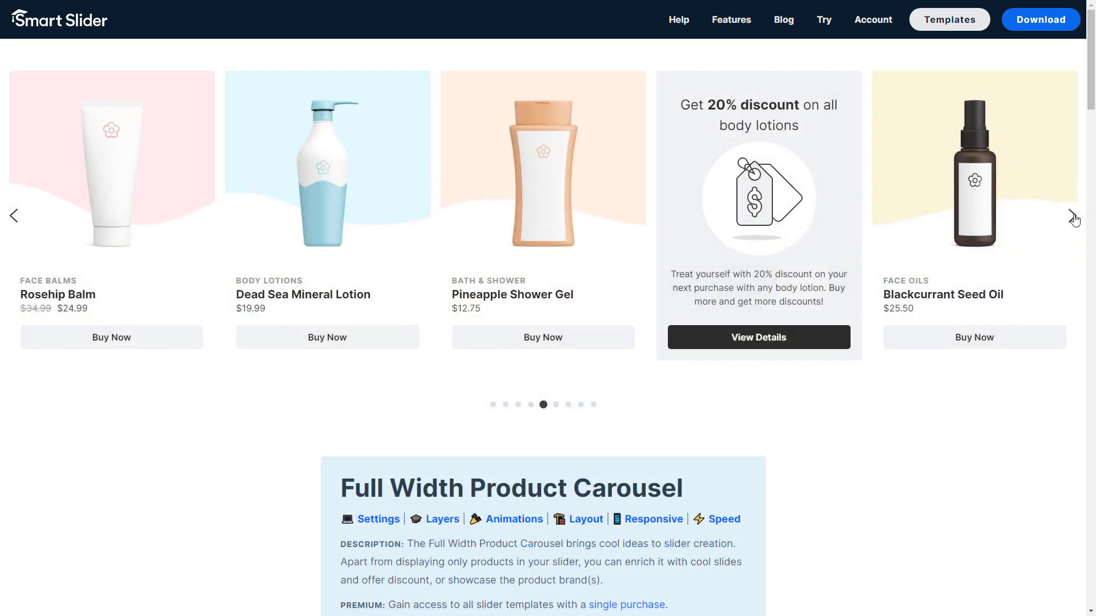
click(1073, 216)
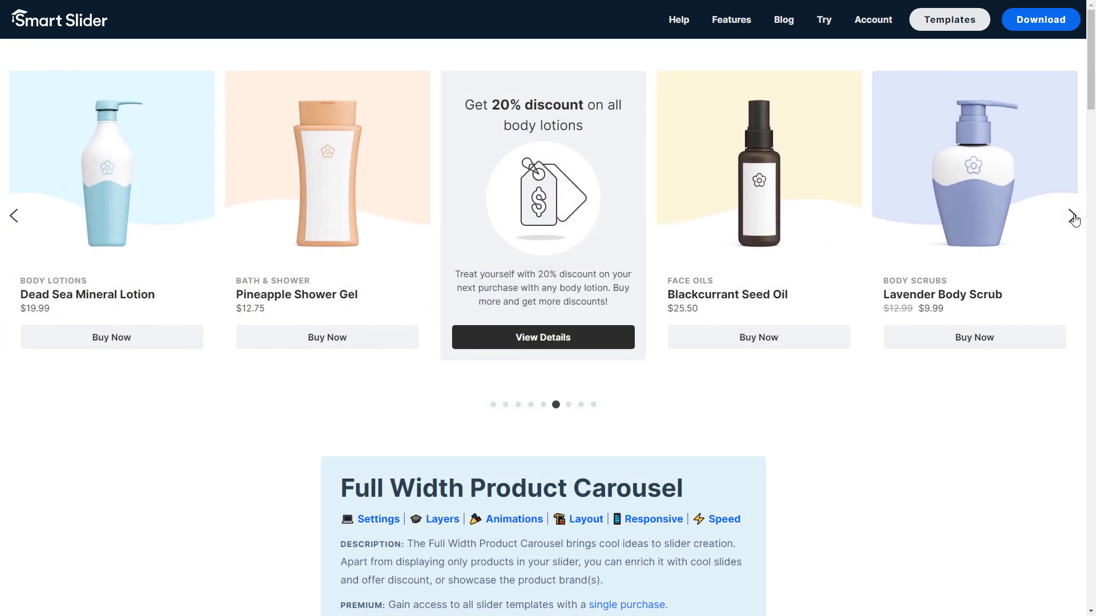
click(1073, 217)
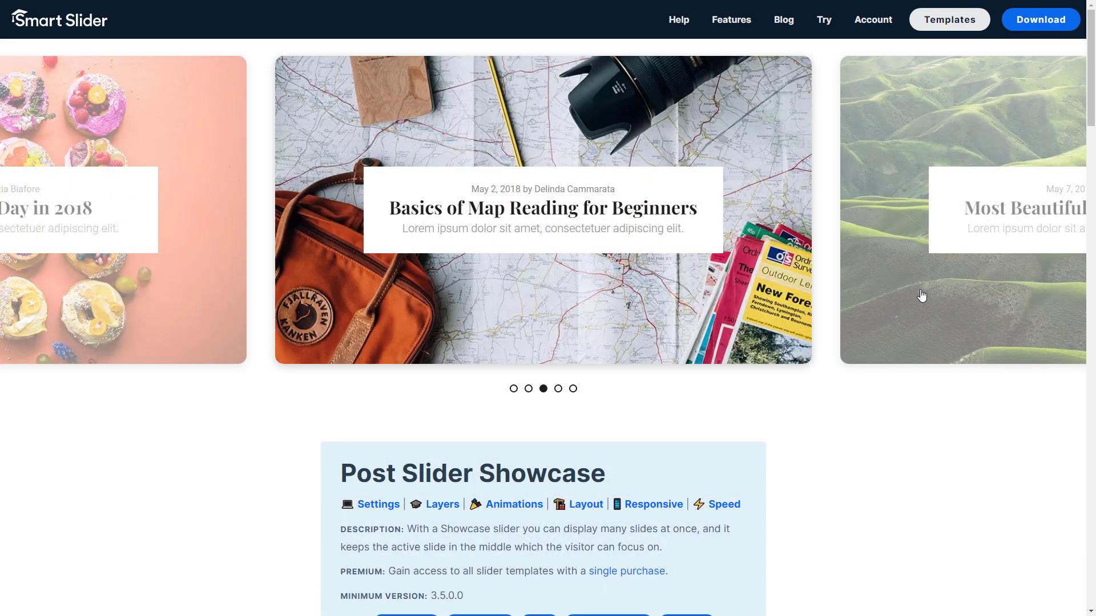
click(922, 296)
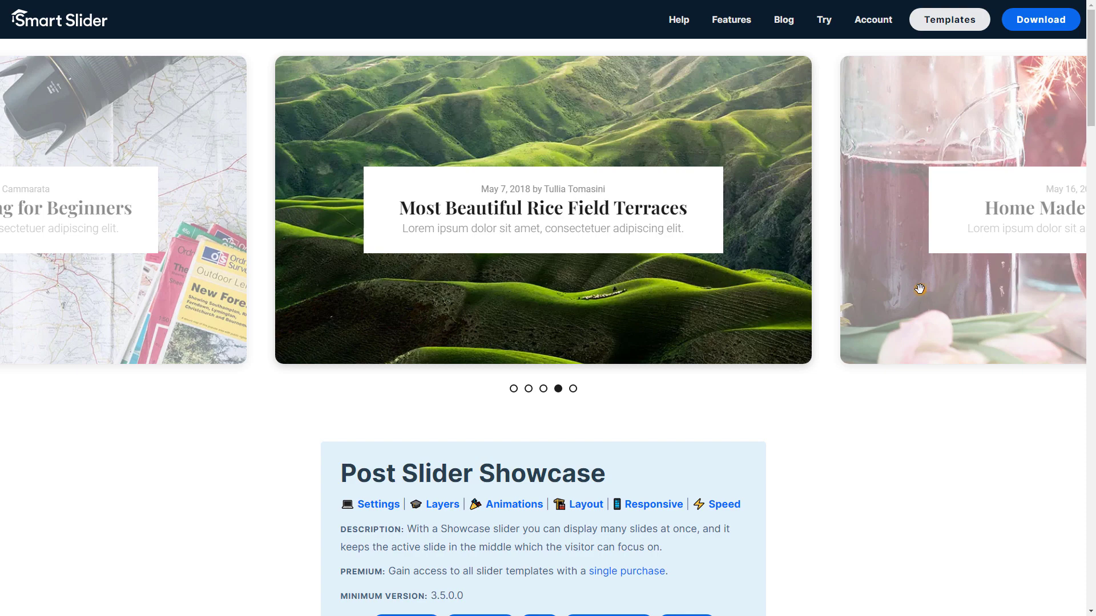
click(919, 289)
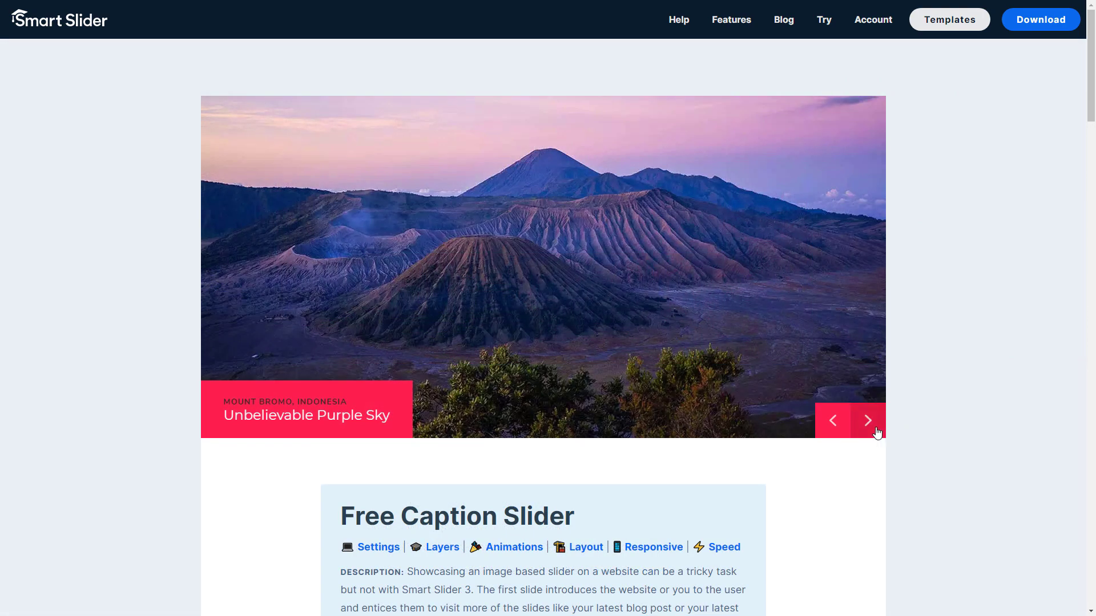
Page the caption slider to Snow Capped Mountain and the hotel slider to Luxury Suites & Spa
click(876, 431)
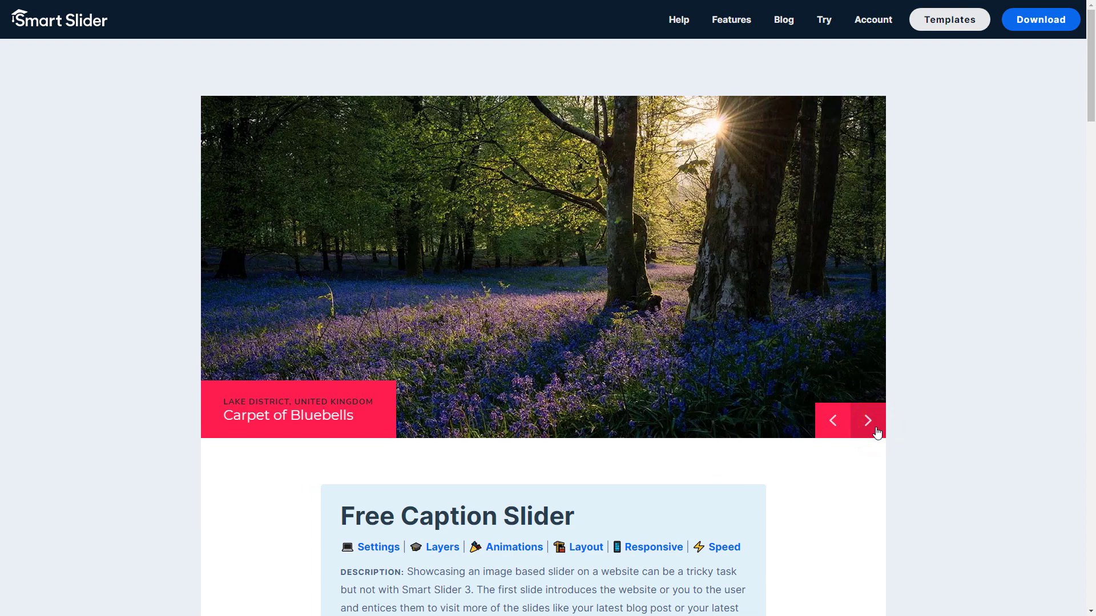
click(876, 431)
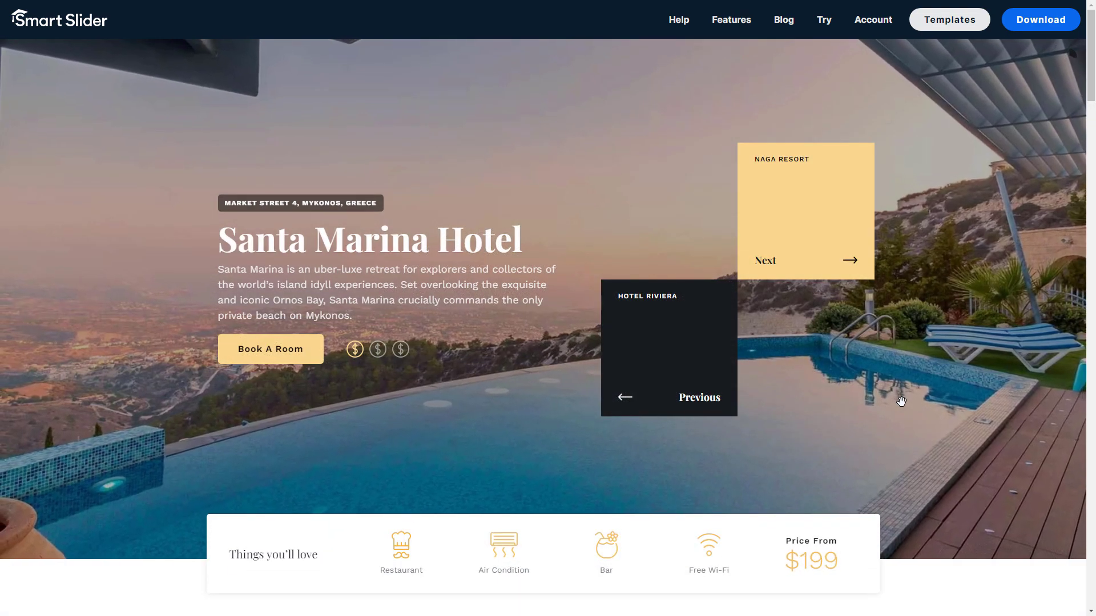
mouse_move(805, 211)
click(826, 261)
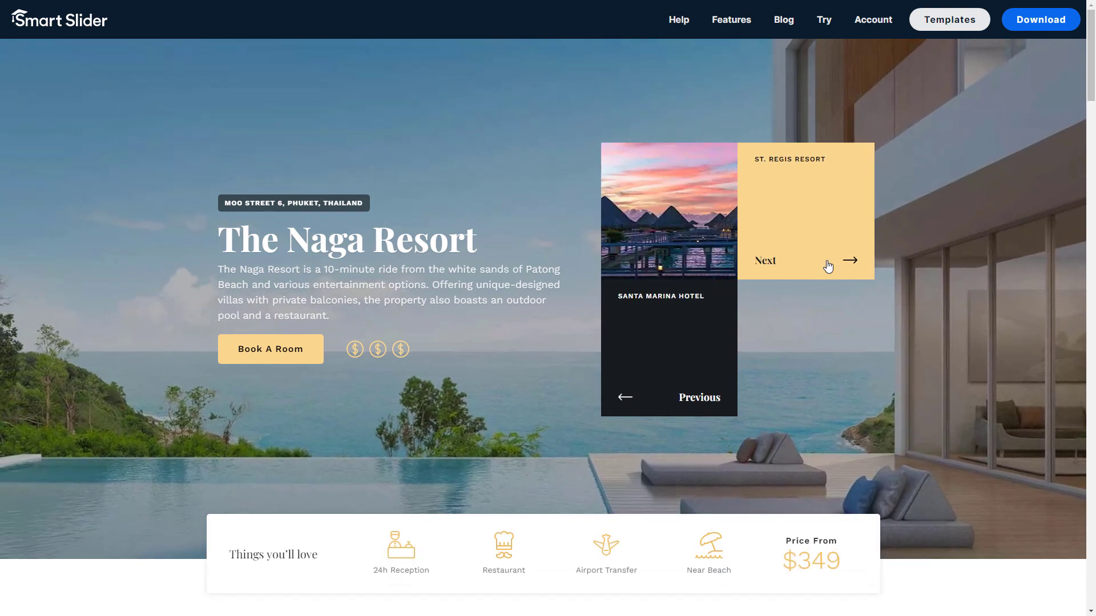
click(828, 267)
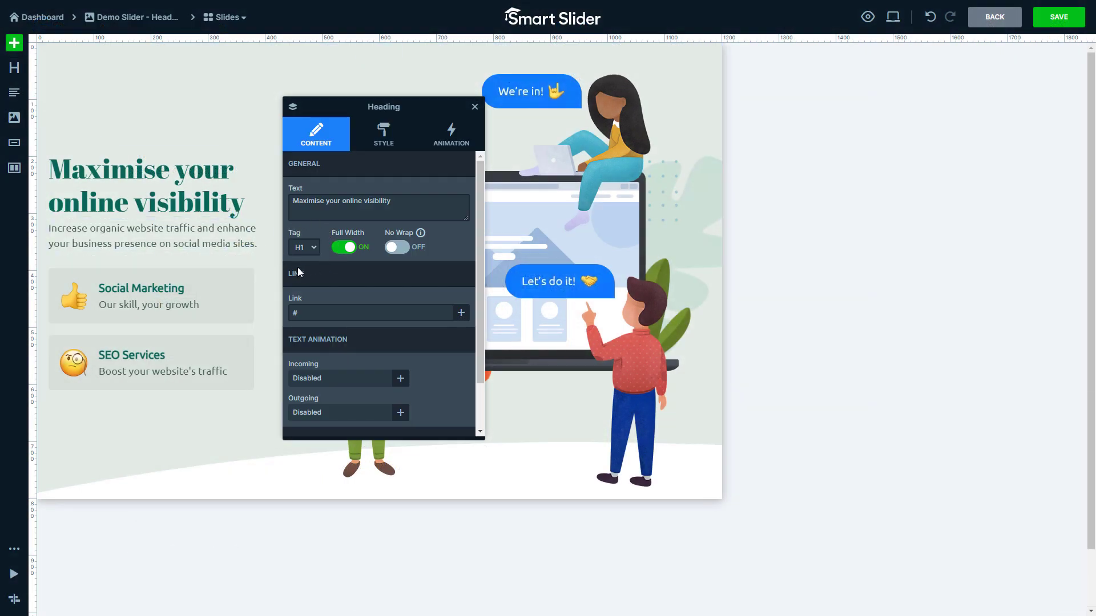
Select the Social Marketing heading, then the man illustration showing its 'pointing guy' alt text
click(212, 291)
click(609, 351)
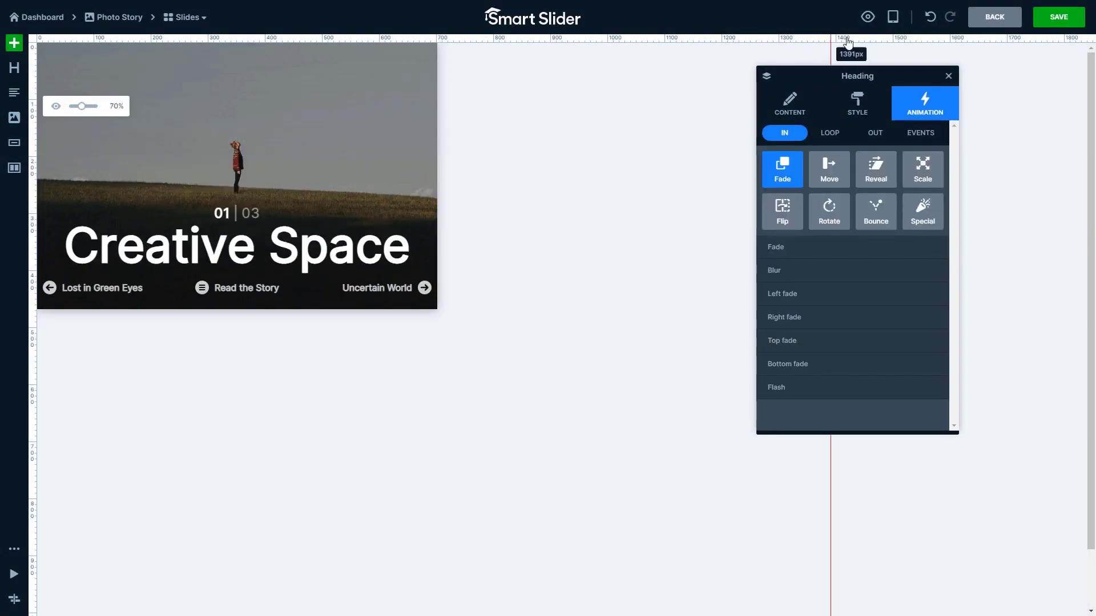
Switch to a smaller device preview and select the navigation-links column and Creative Space heading
click(892, 17)
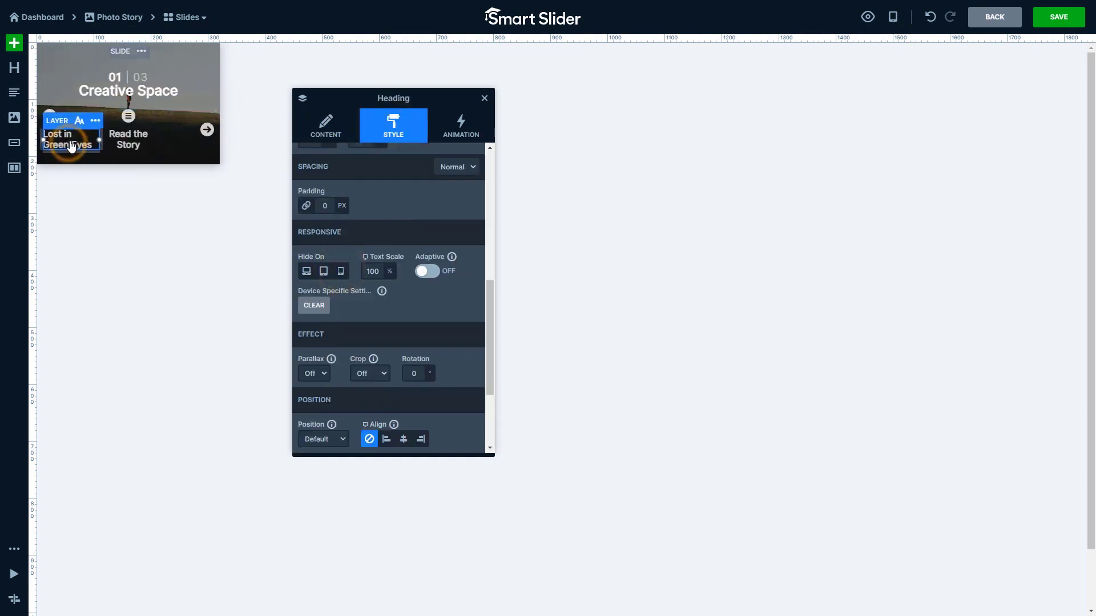
click(81, 137)
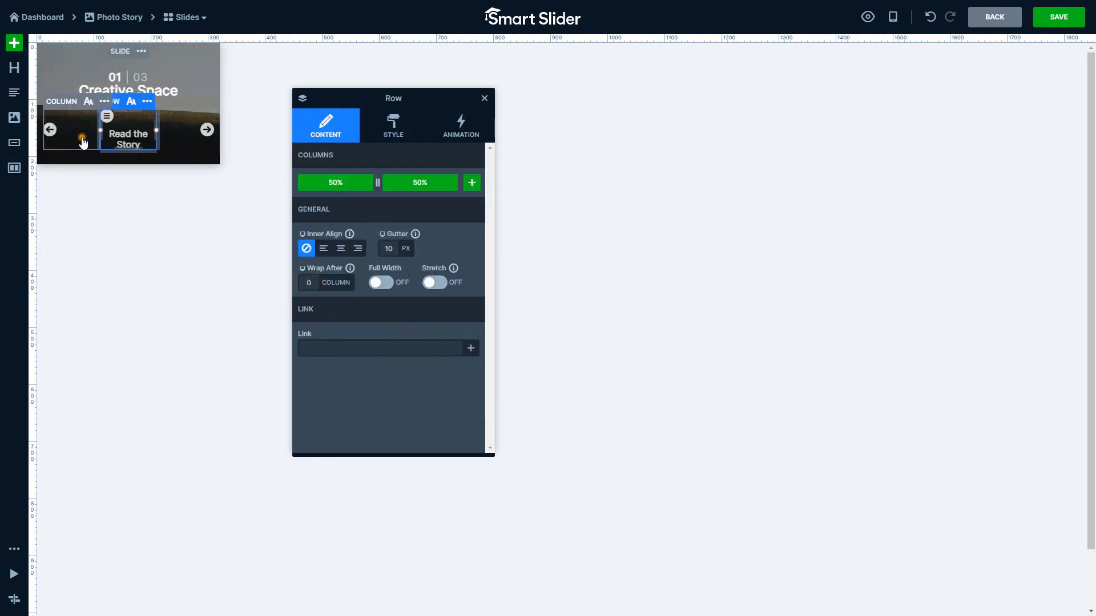
click(147, 121)
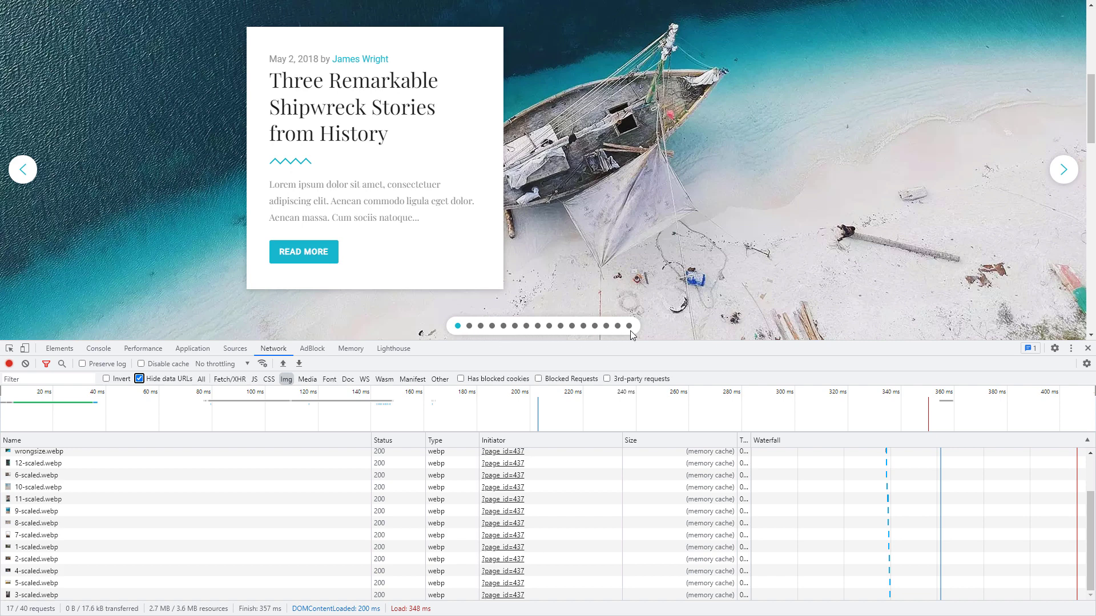
Reload the post slider page with the Img filter on to capture fresh image requests
key(F5)
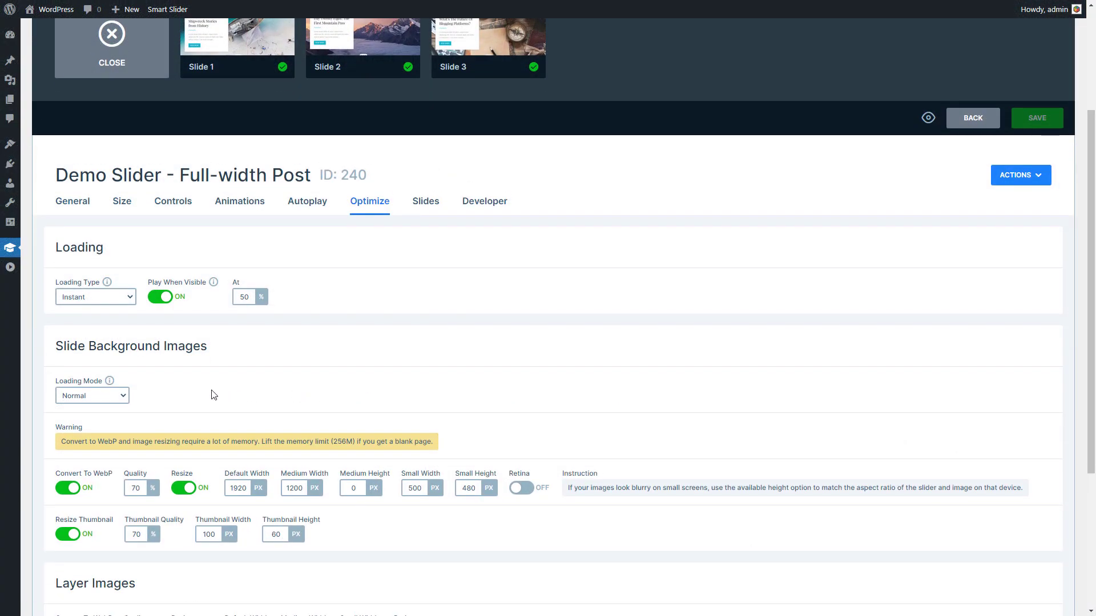
Set the Slide Background Images loading mode to Lazy loading
click(124, 399)
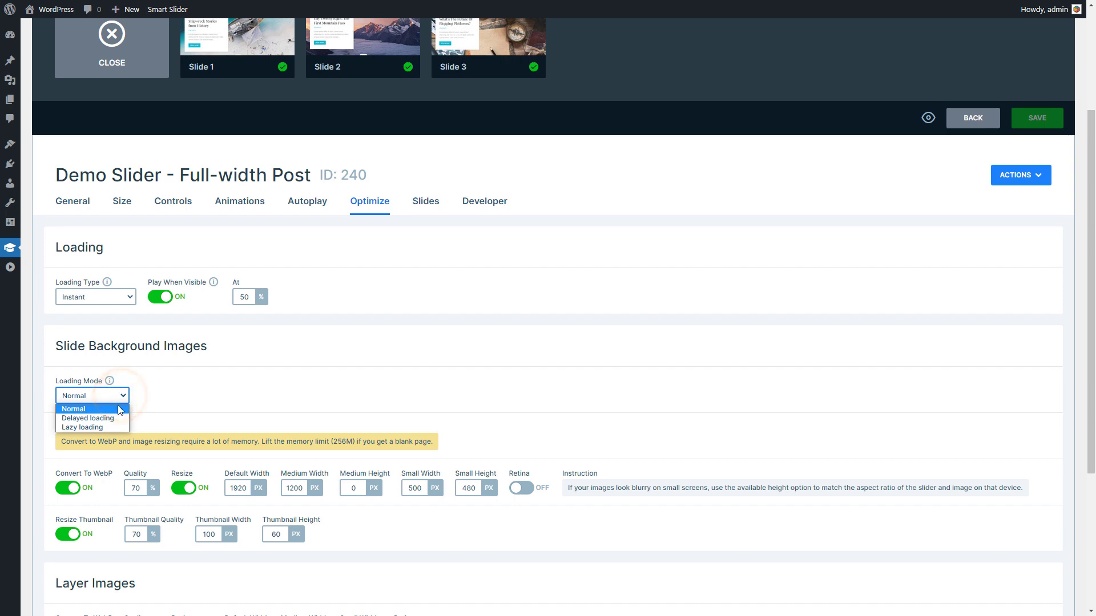
click(114, 426)
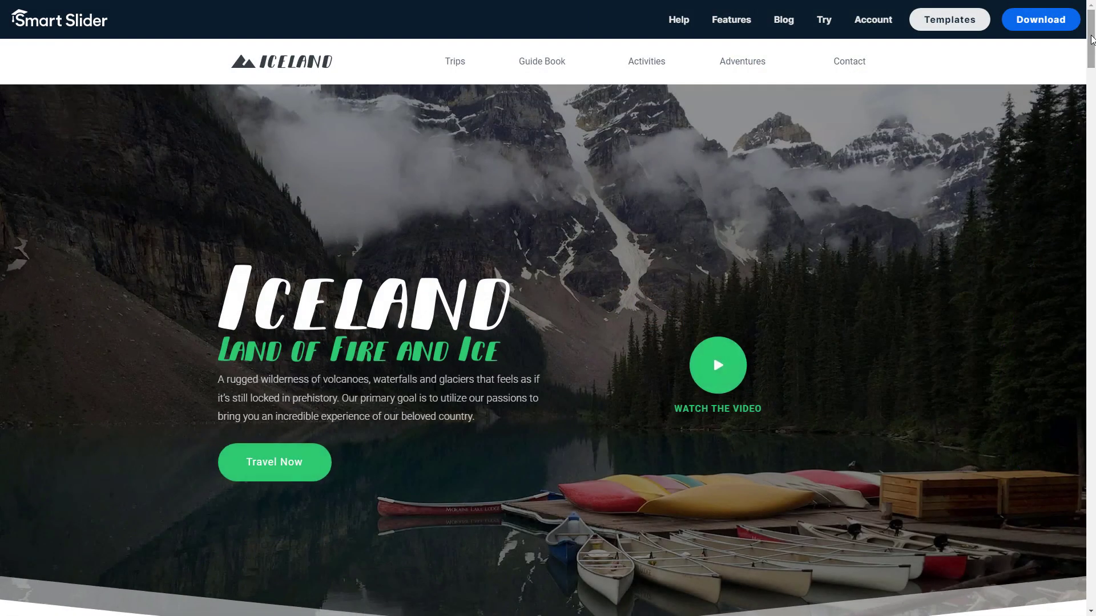
drag(1093, 38, 1093, 291)
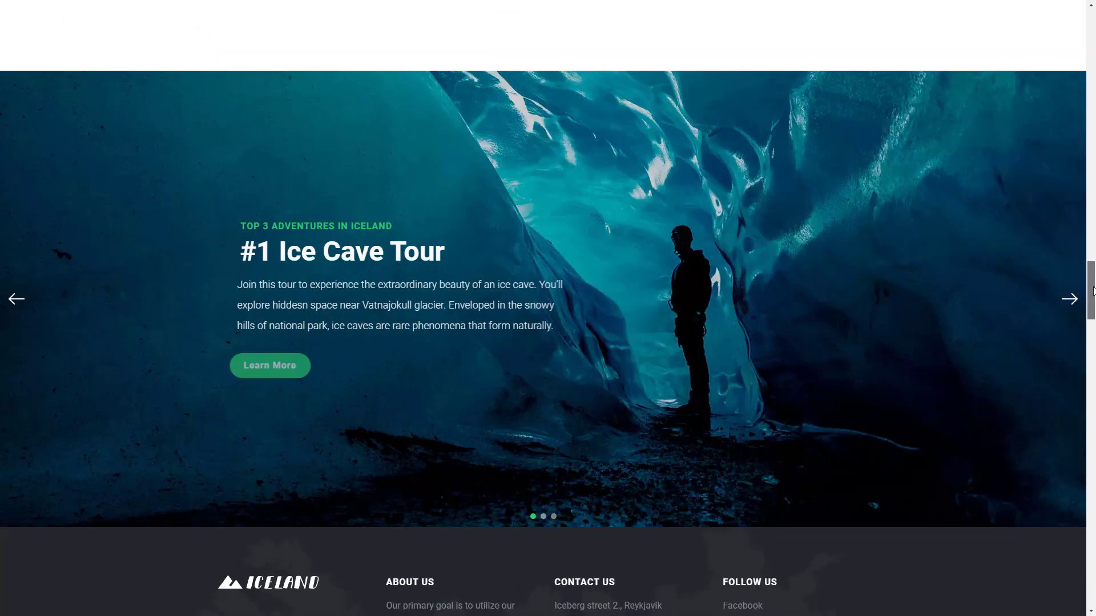
Advance the Iceland slider through Blue Lagoon Spa and Northern Lights Tour, then back to Ice Cave Tour
click(1071, 306)
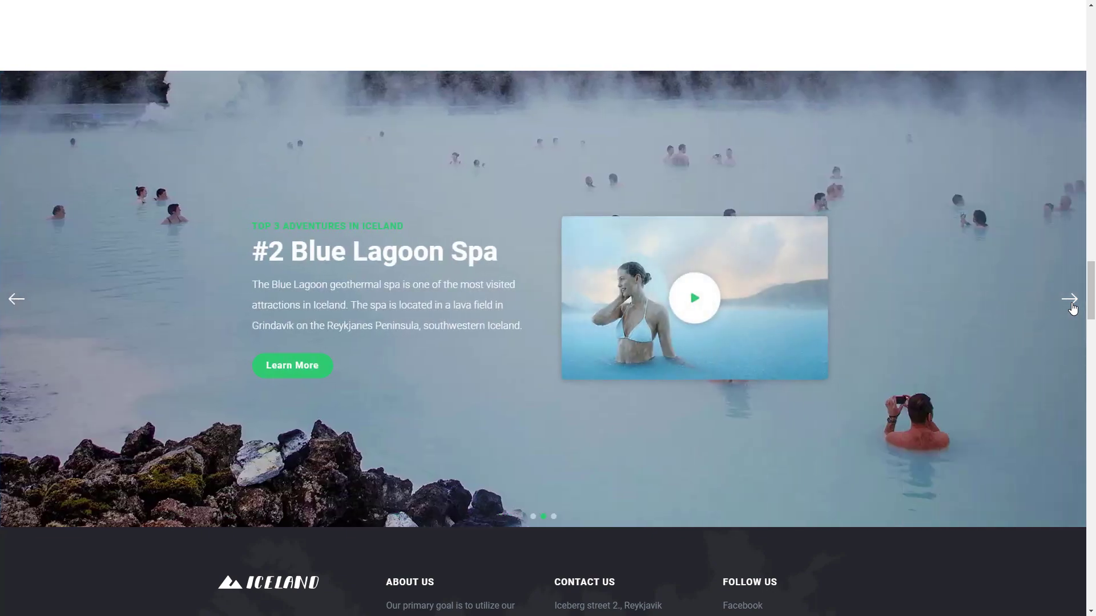
click(1071, 306)
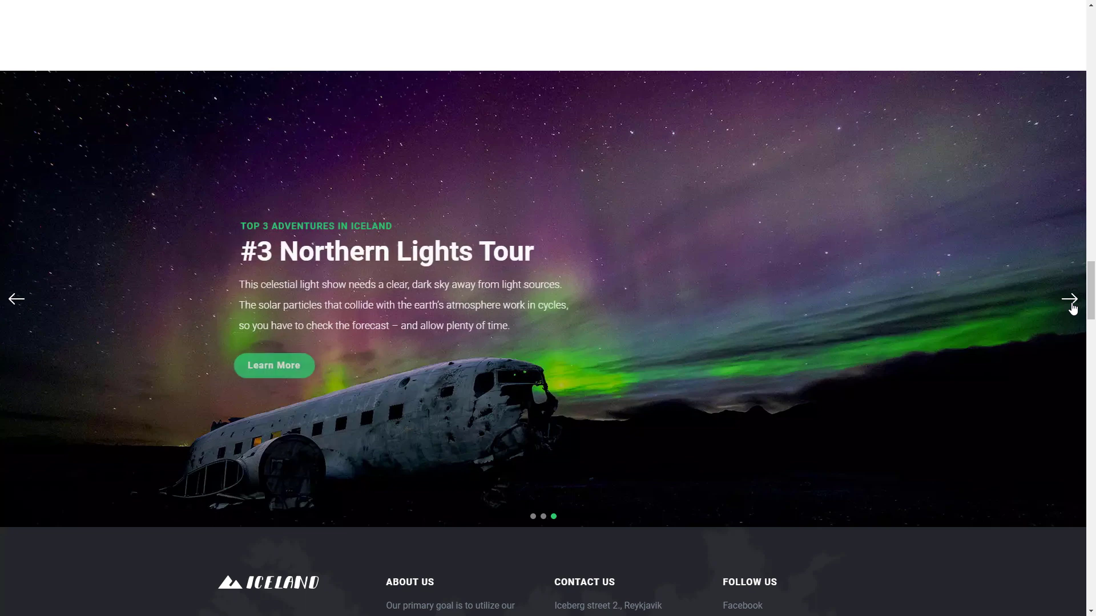
click(1071, 306)
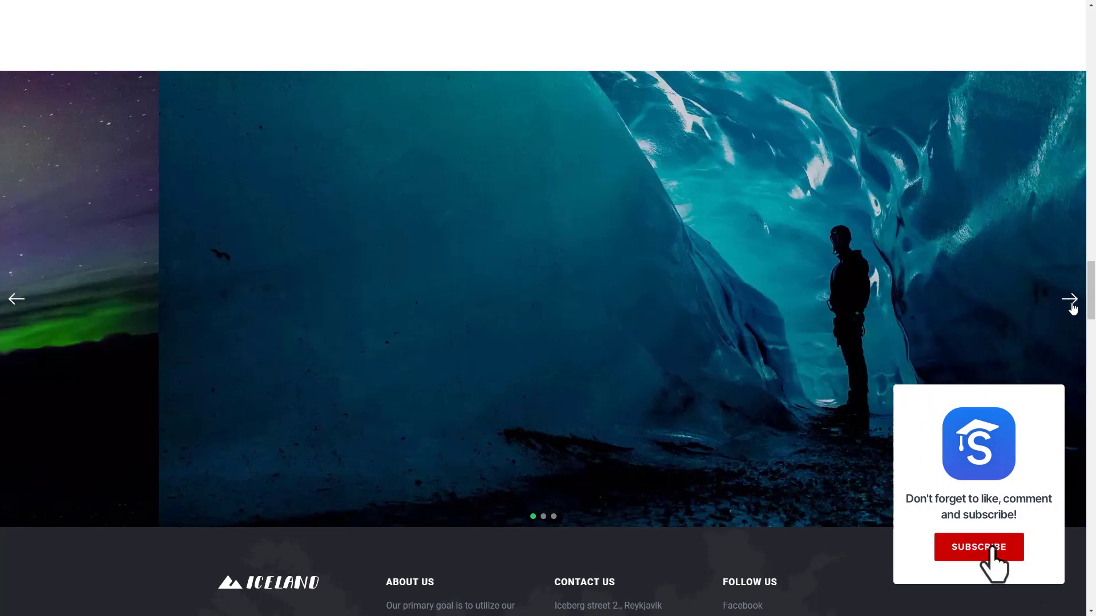